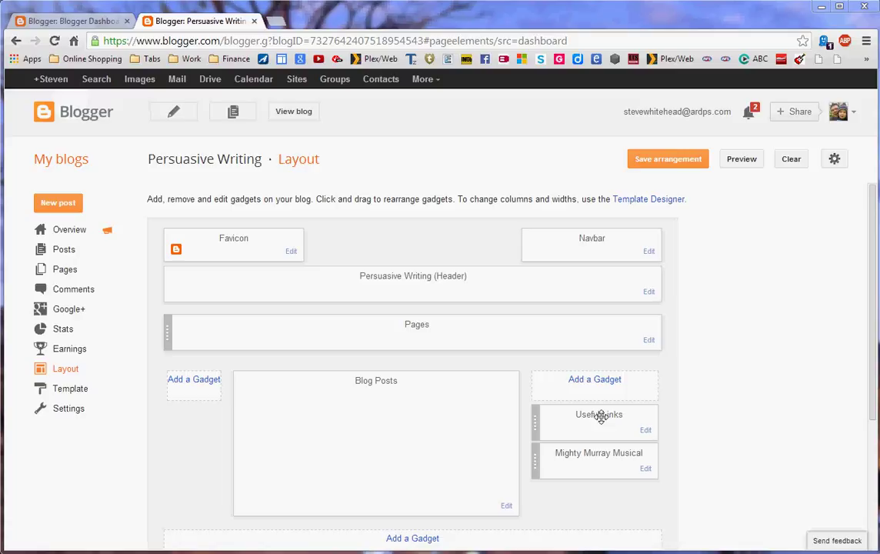
Step: Open the Useful Links gadget for editing and enter Class Dojo as the new site name
click(646, 432)
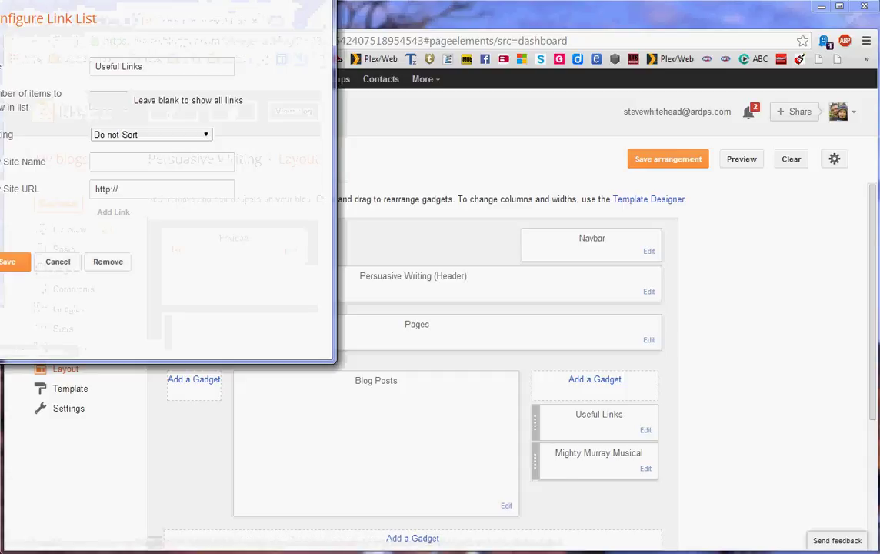
drag(48, 4, 94, 14)
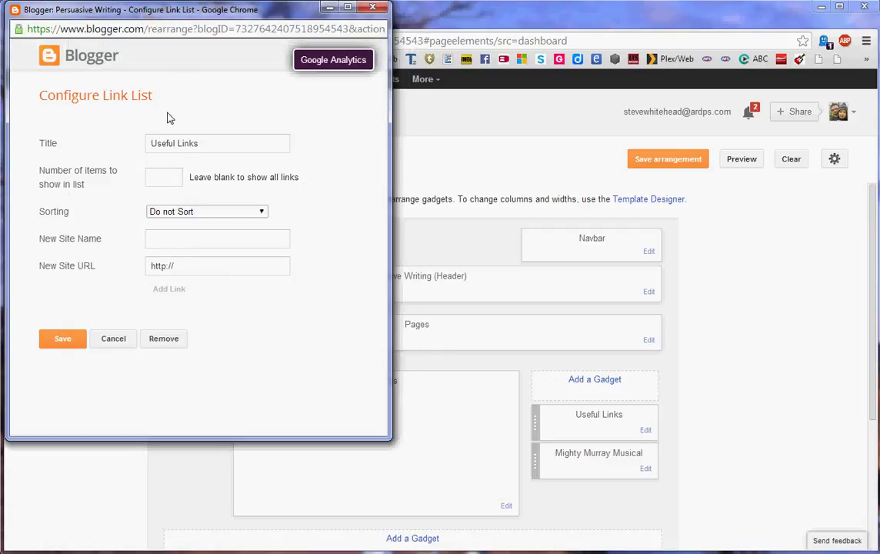
drag(206, 144, 127, 145)
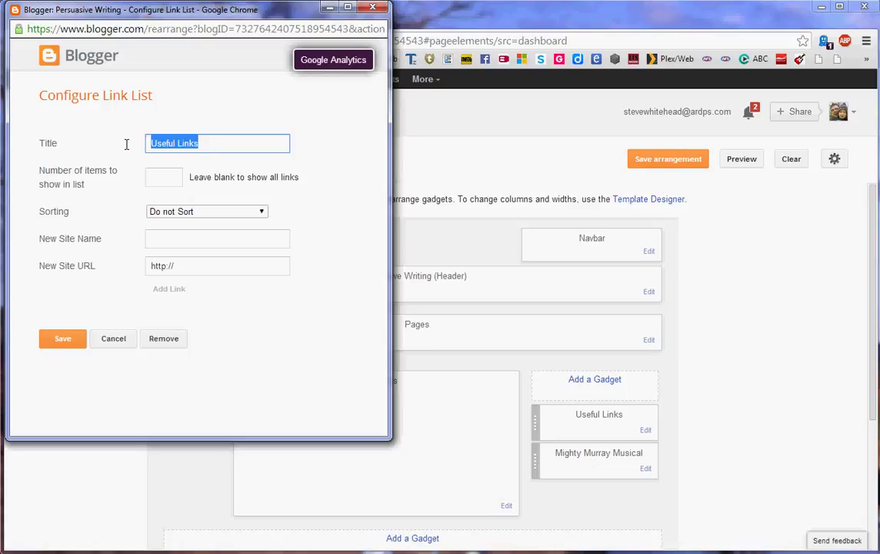
click(195, 238)
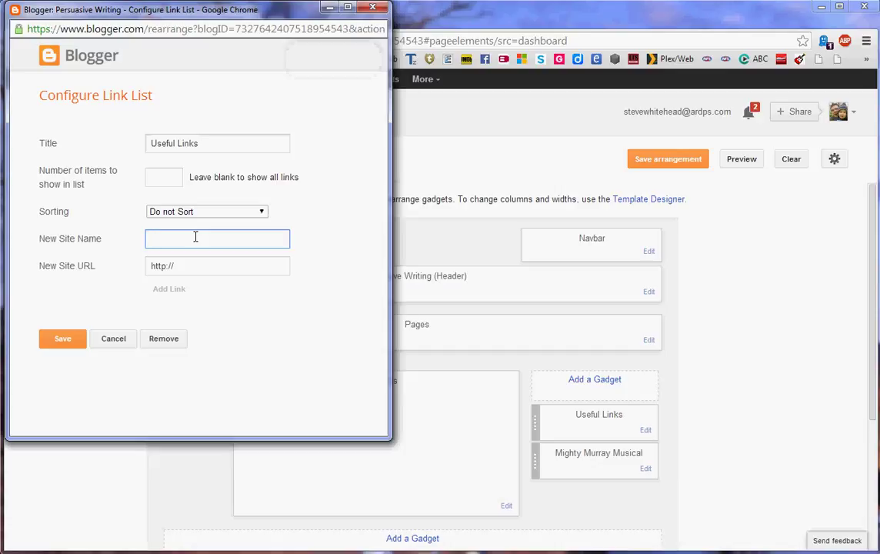
text(c)
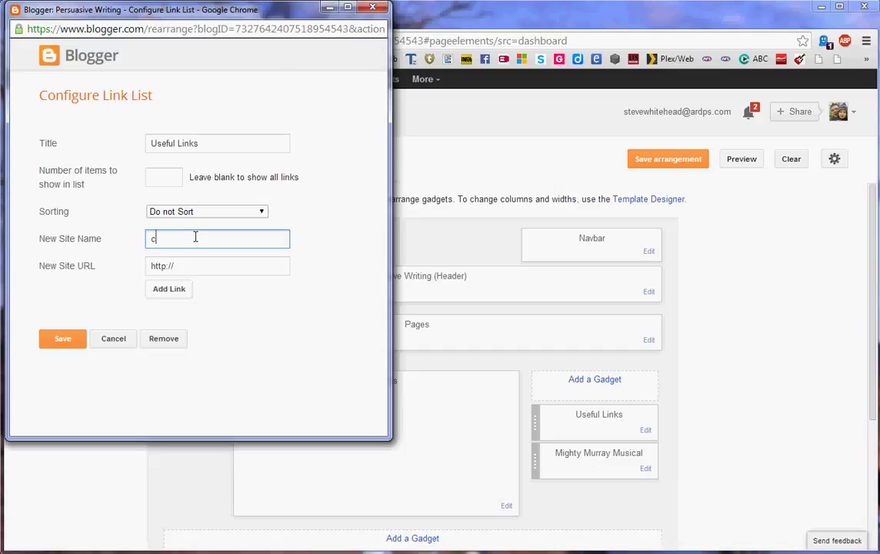
key(BackSpace)
text(Class Dojo)
Step: Search the web for "class dojo" in a new browser tab and open the ClassDojo website
drag(234, 19, 232, 75)
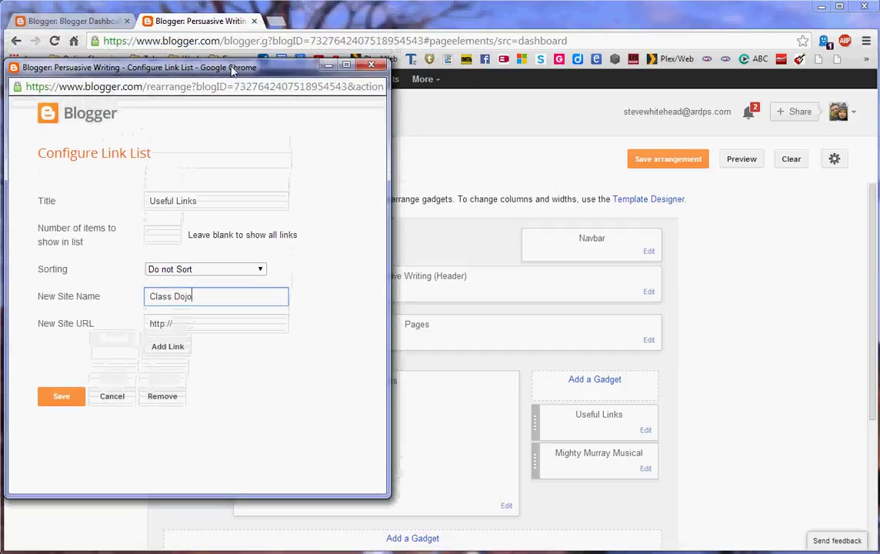
click(276, 21)
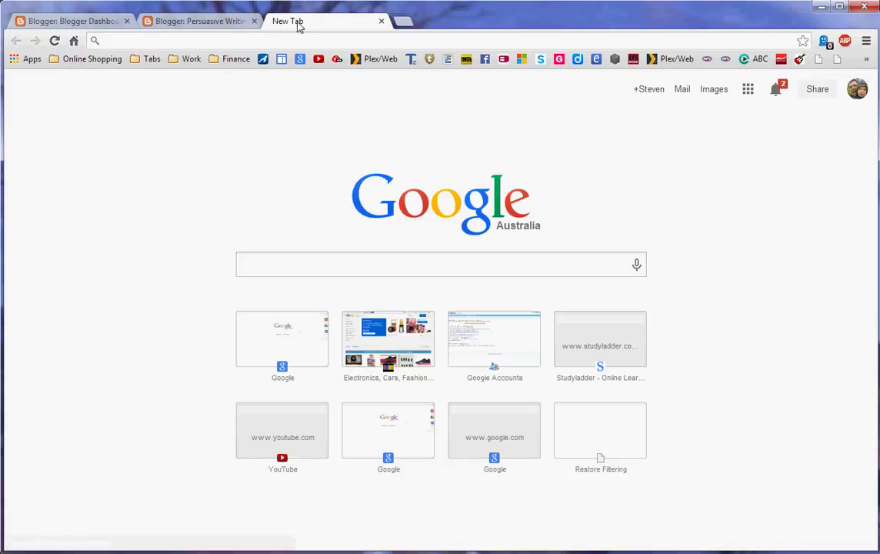
text(c)
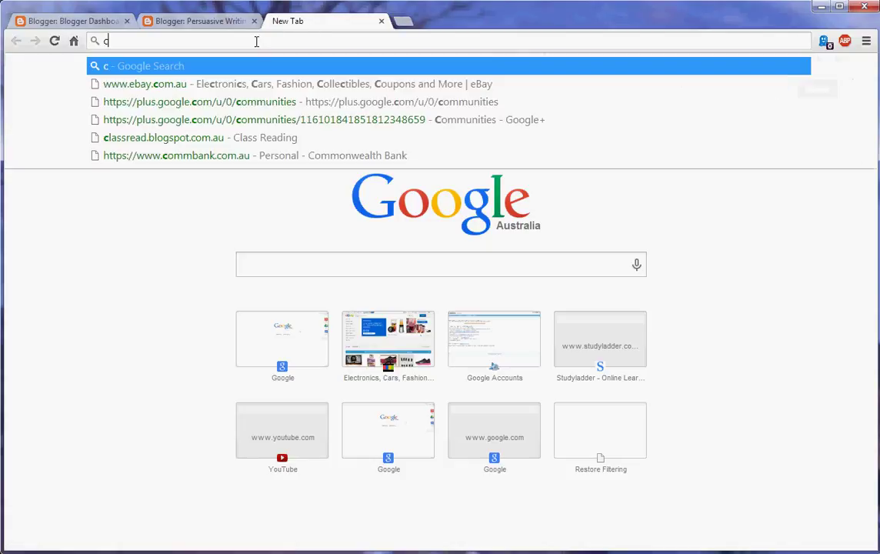
text(lass dojo)
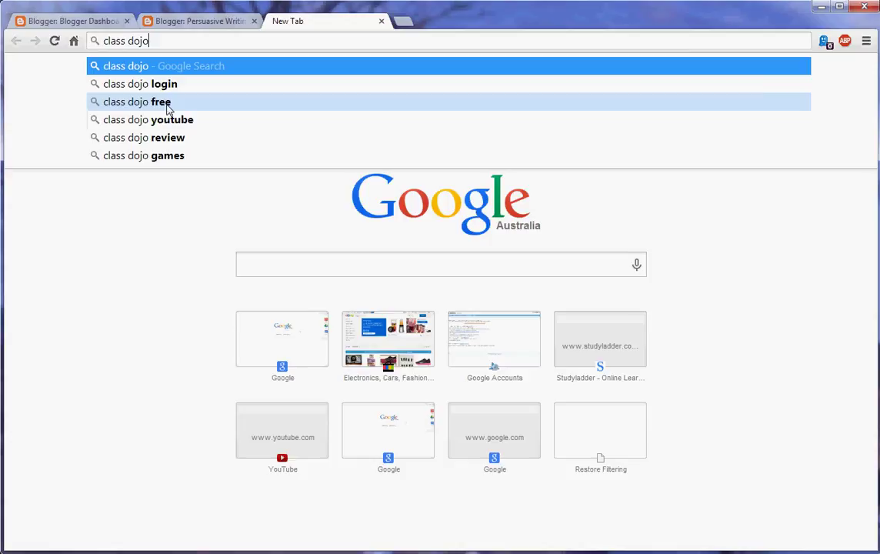
key(Return)
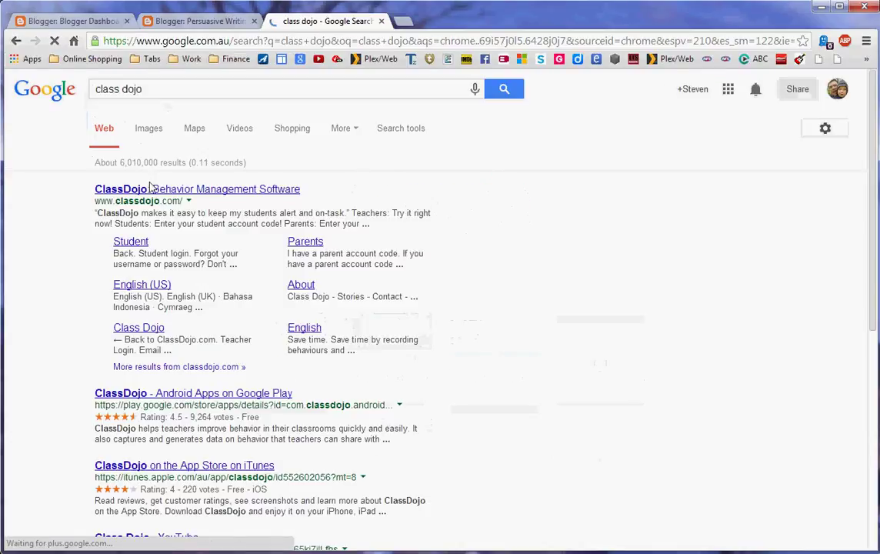
click(153, 189)
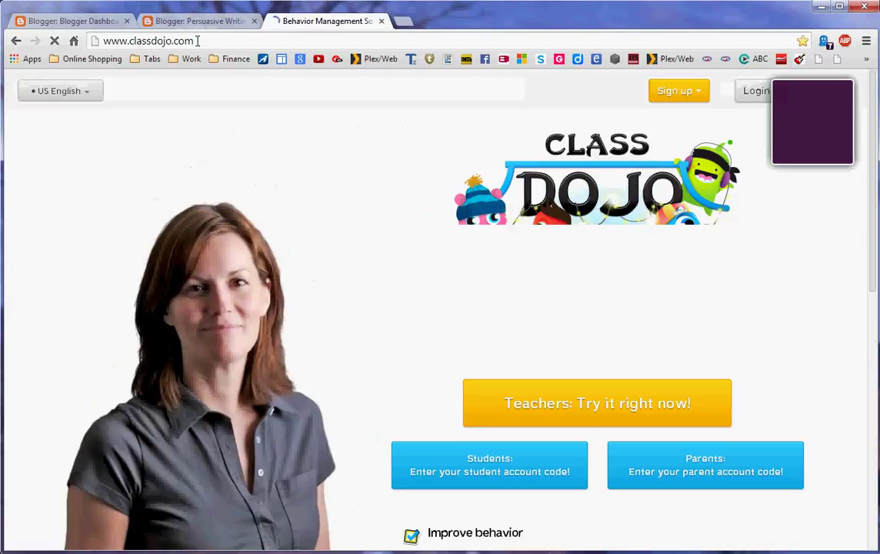
Step: Copy the web address of the ClassDojo home page
drag(198, 41, 103, 43)
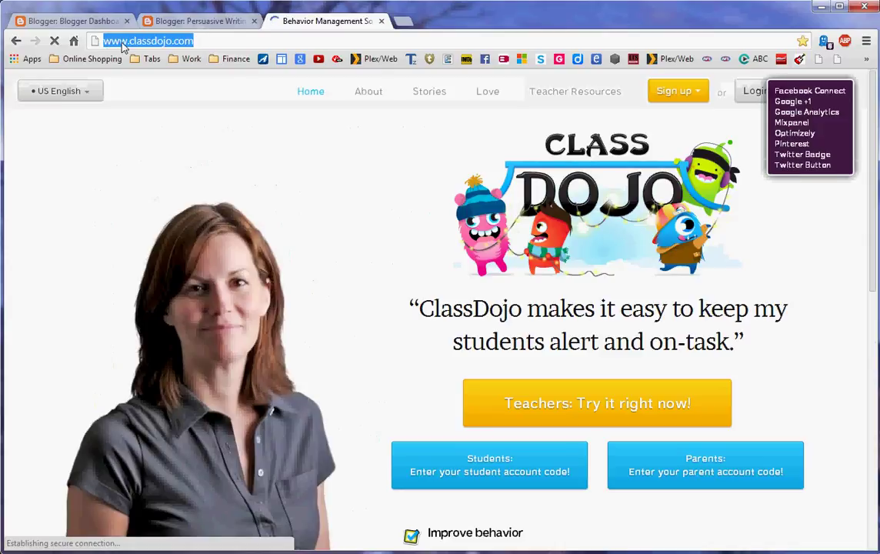
right_click(123, 48)
click(161, 90)
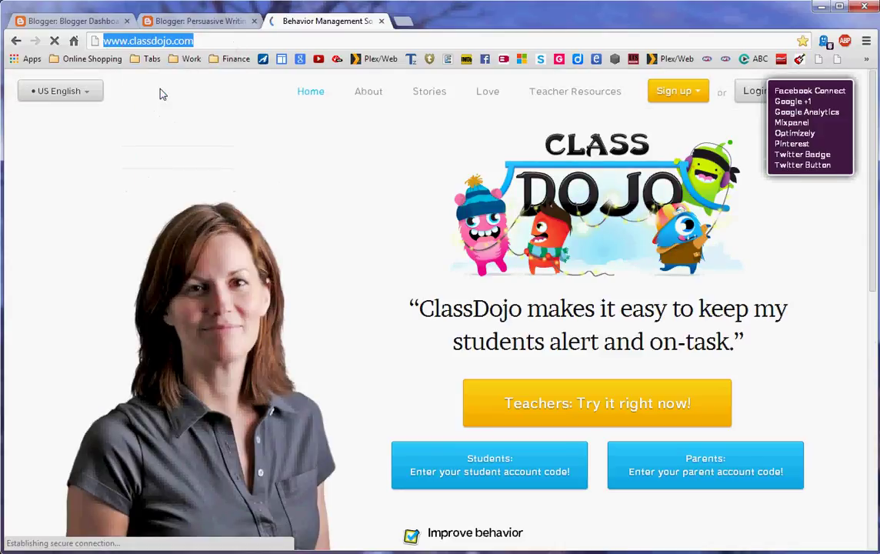
key(alt+Tab)
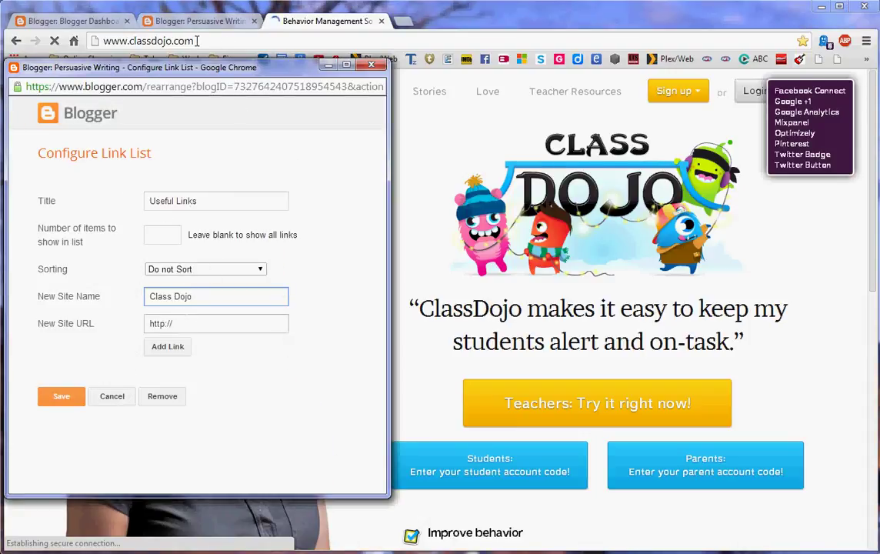
click(158, 41)
right_click(115, 42)
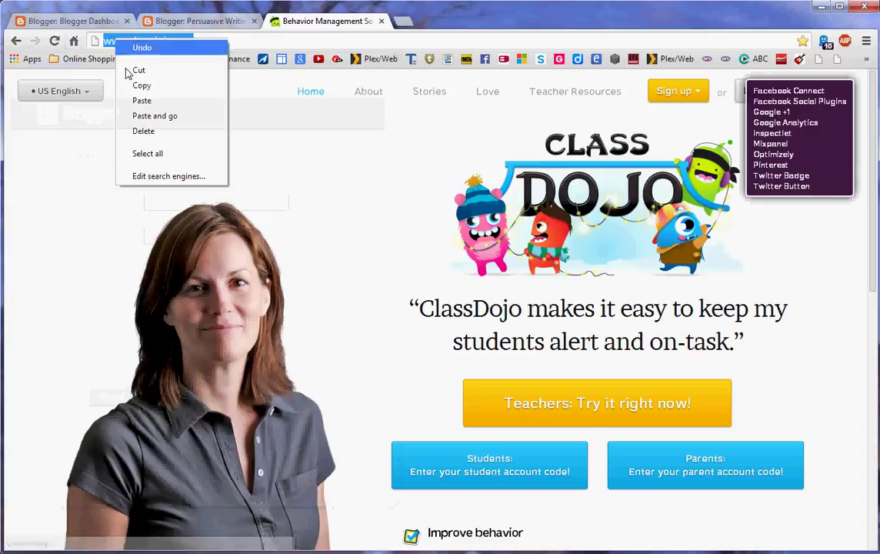
click(142, 85)
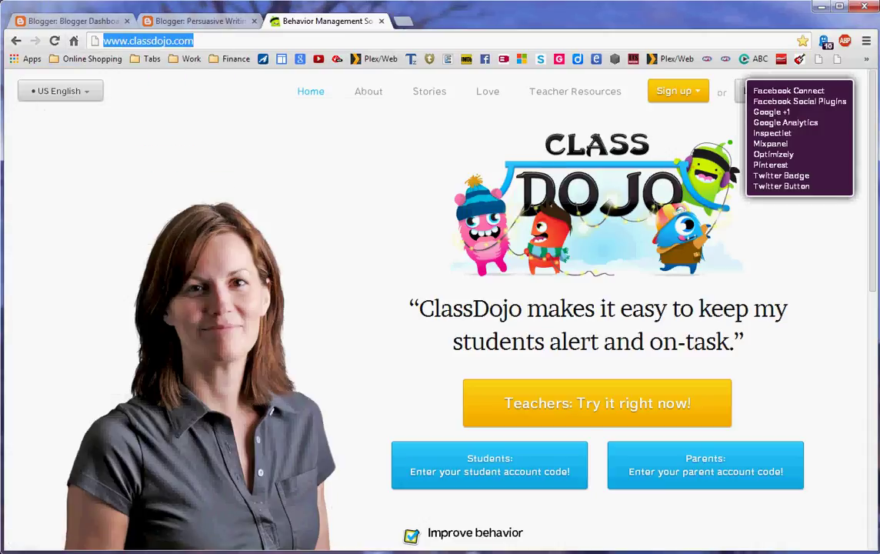
key(alt+Tab)
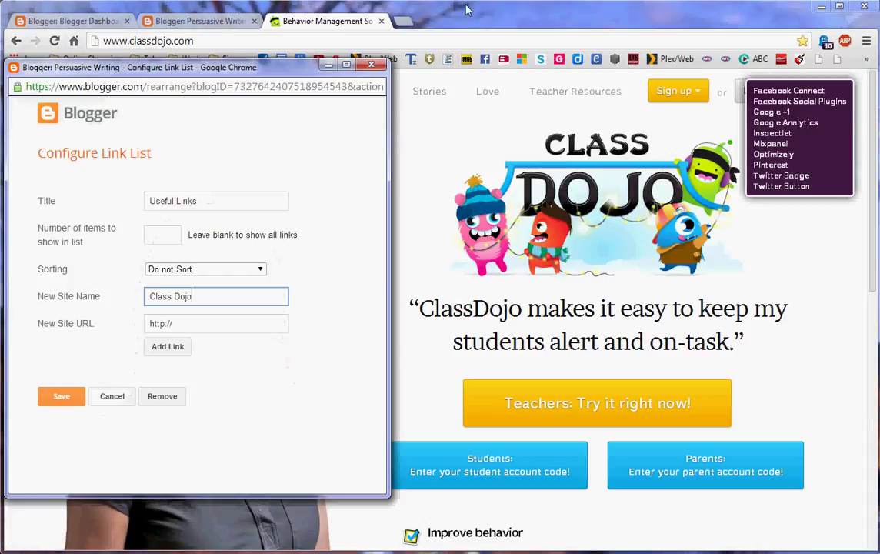
click(177, 323)
drag(177, 324, 145, 326)
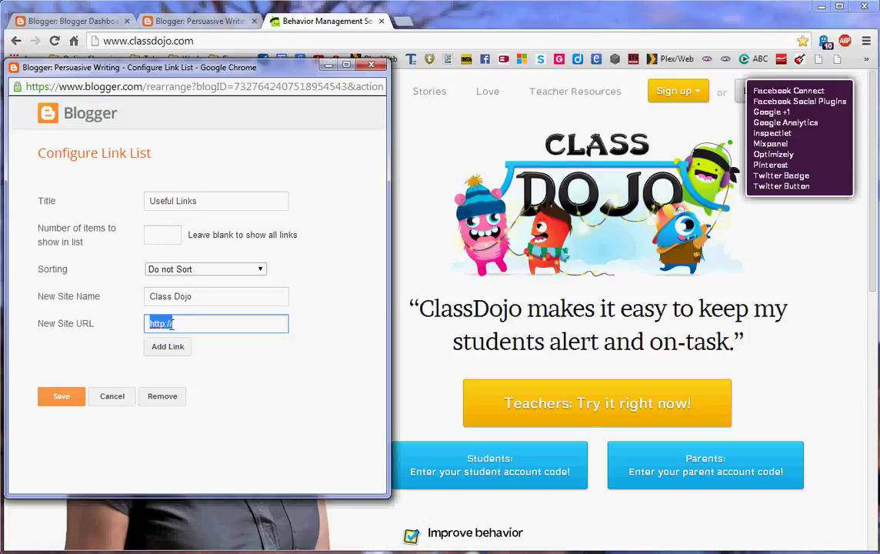
right_click(172, 324)
click(213, 187)
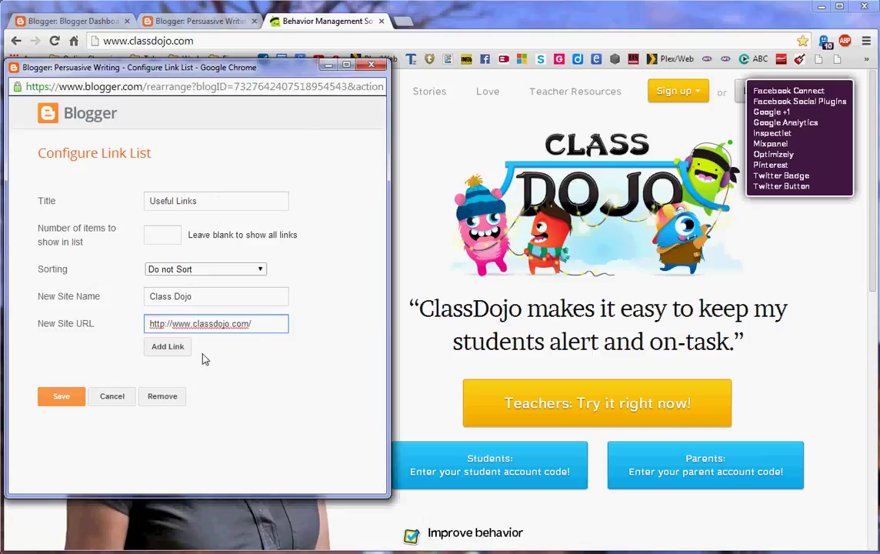
click(171, 352)
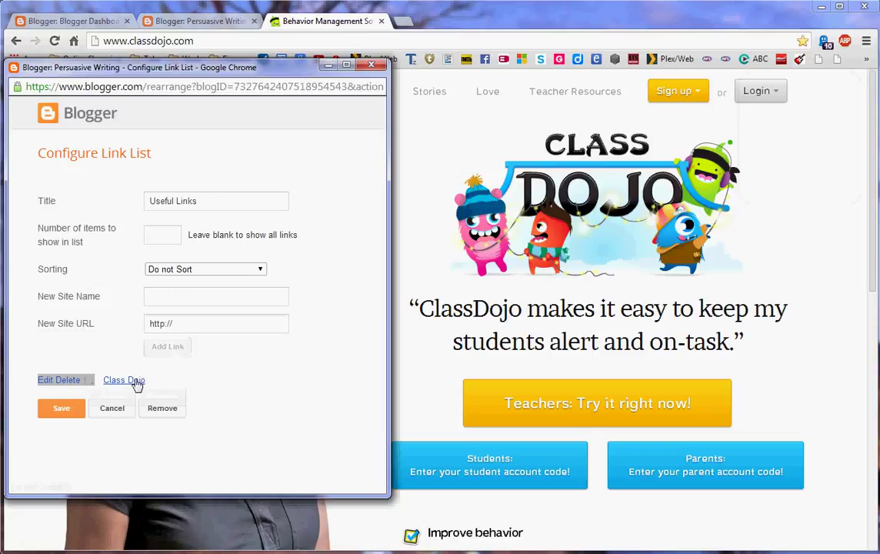
Step: Enter Ardtornish Website as the new site name for a second link in the list
click(206, 300)
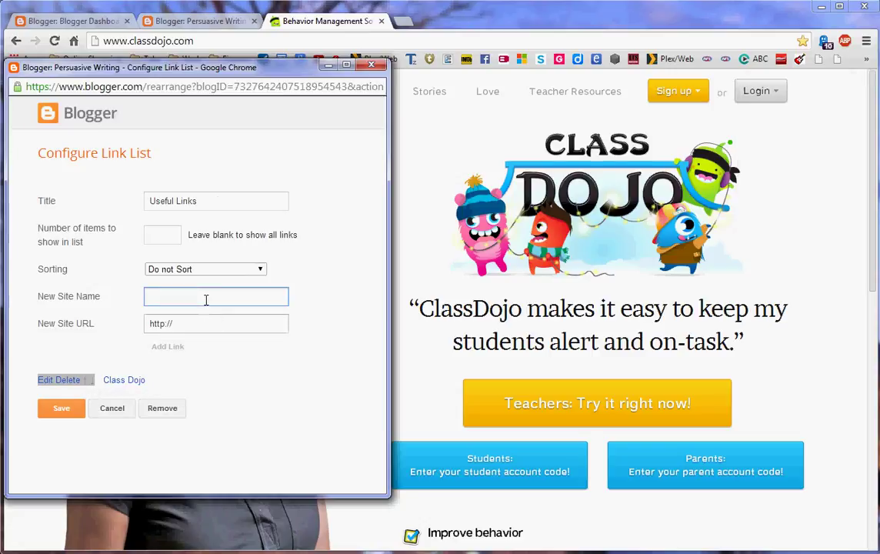
text(A)
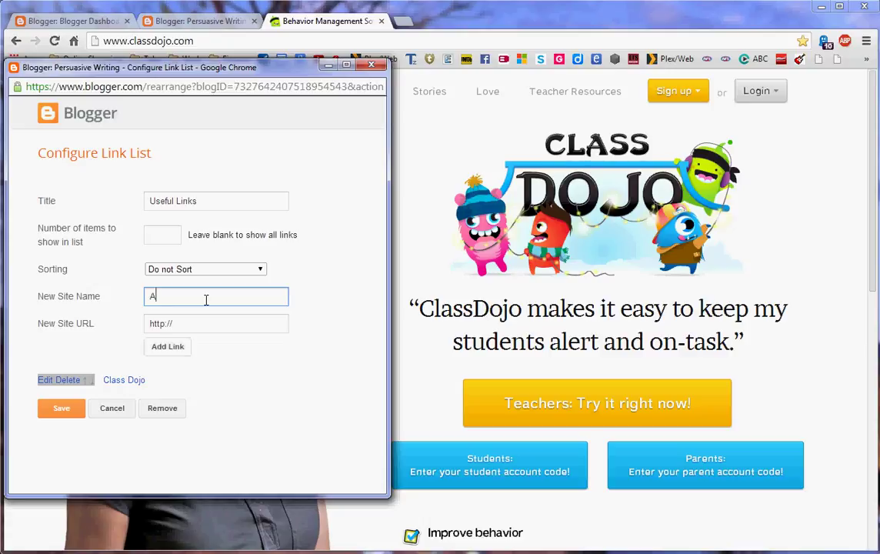
text(rdtornish Website)
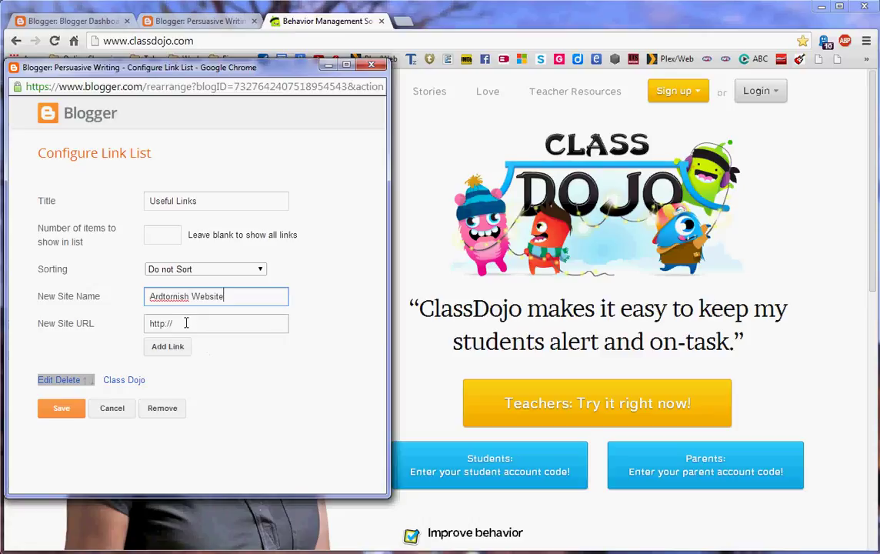
click(188, 323)
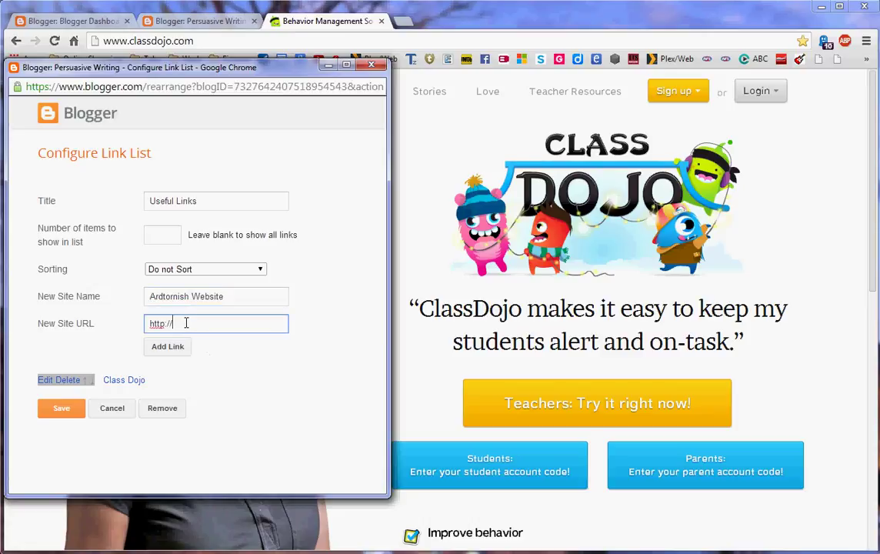
Step: Search the web for "ardtornish primary school" in the ClassDojo tab and open the school's home page
click(193, 36)
text(ar)
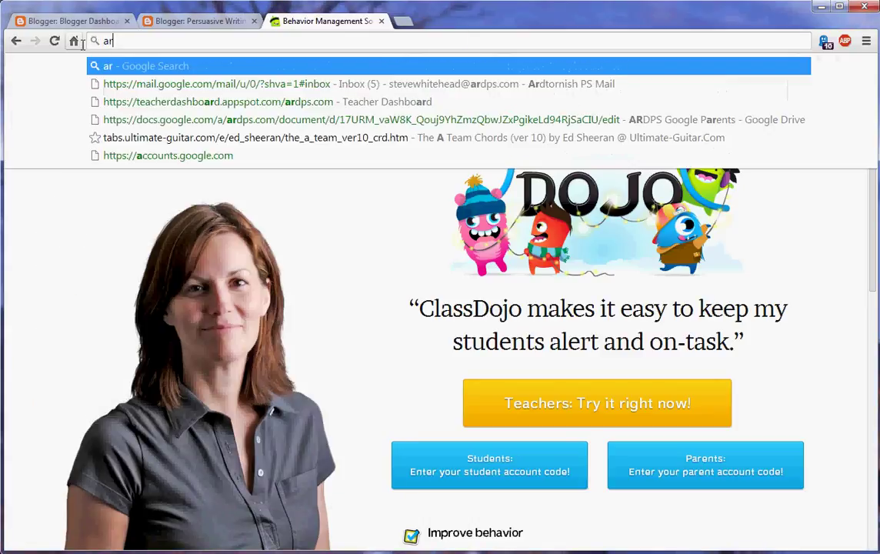
text(dtornish)
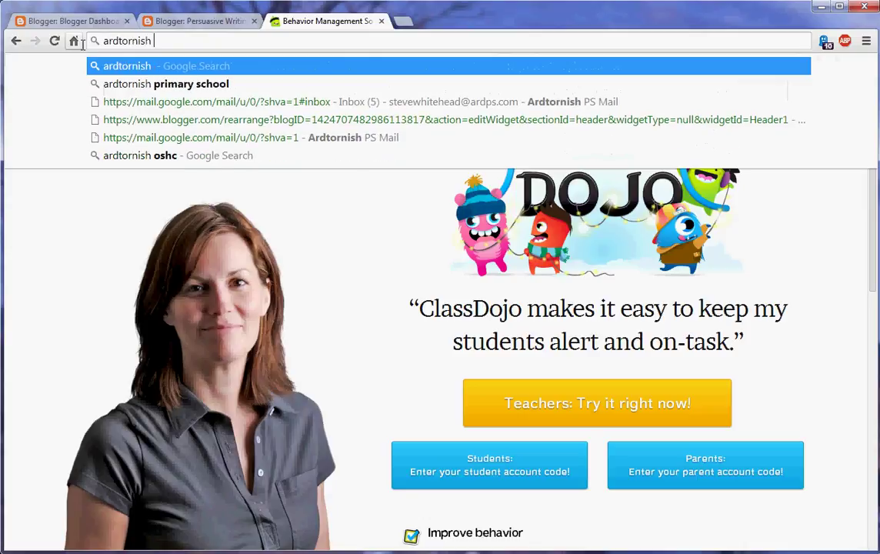
click(170, 86)
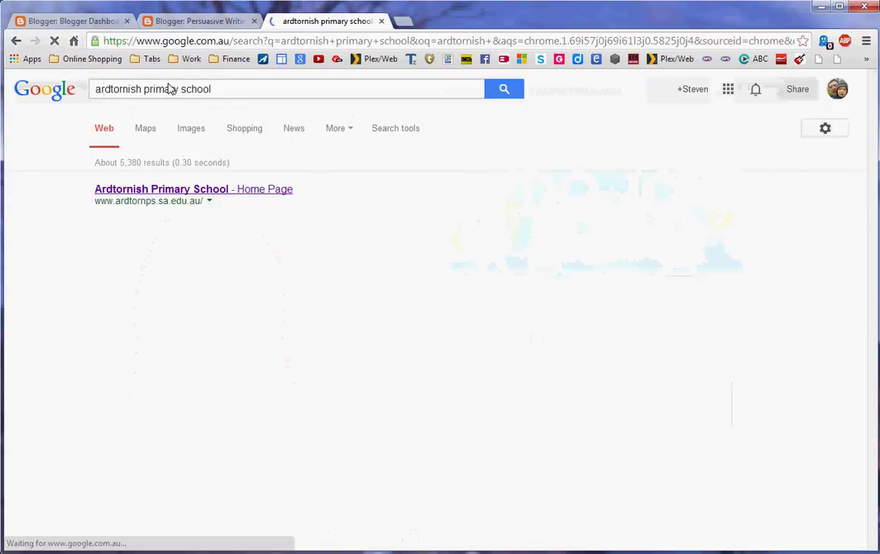
click(157, 189)
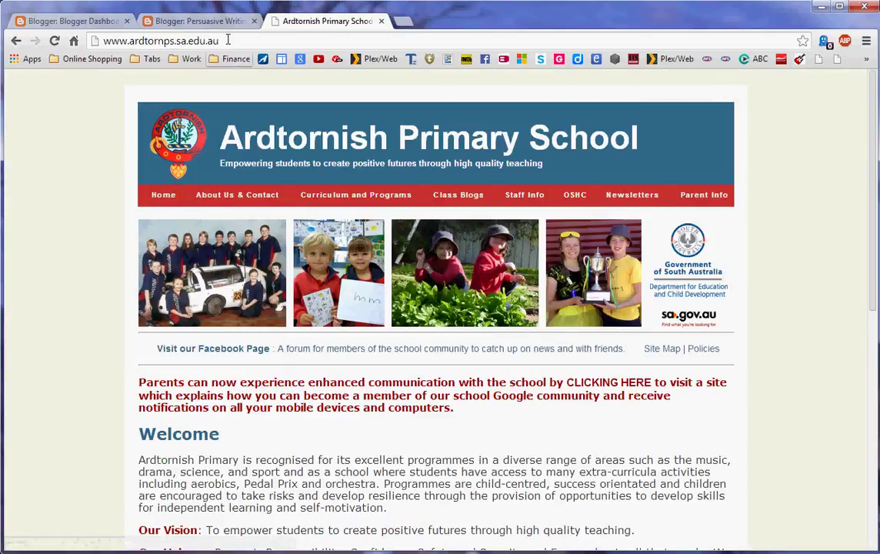
Step: Copy the web address of the Ardtornish Primary School home page
drag(222, 39, 93, 42)
right_click(110, 43)
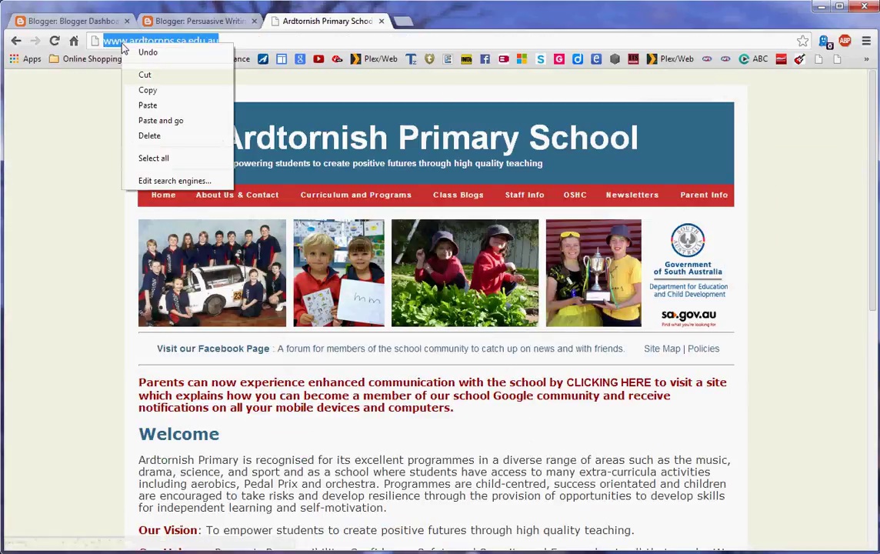
click(164, 95)
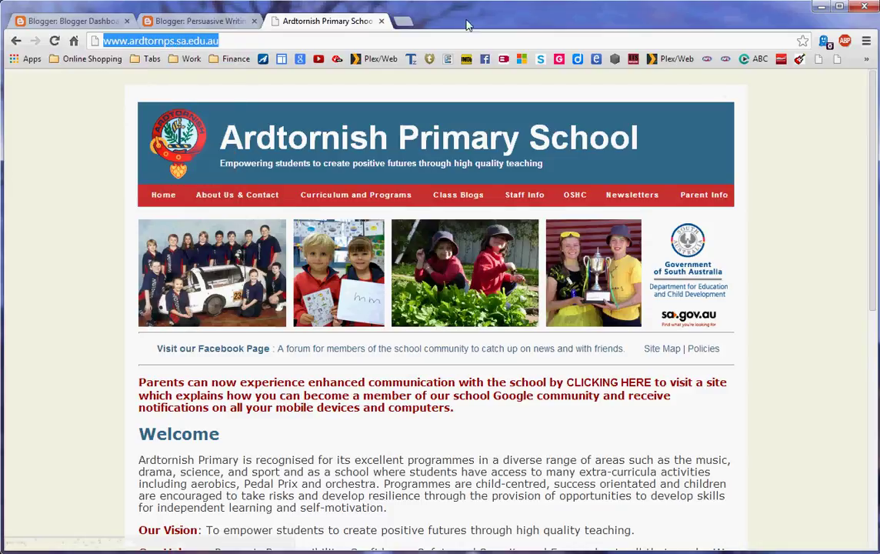
key(alt+Tab)
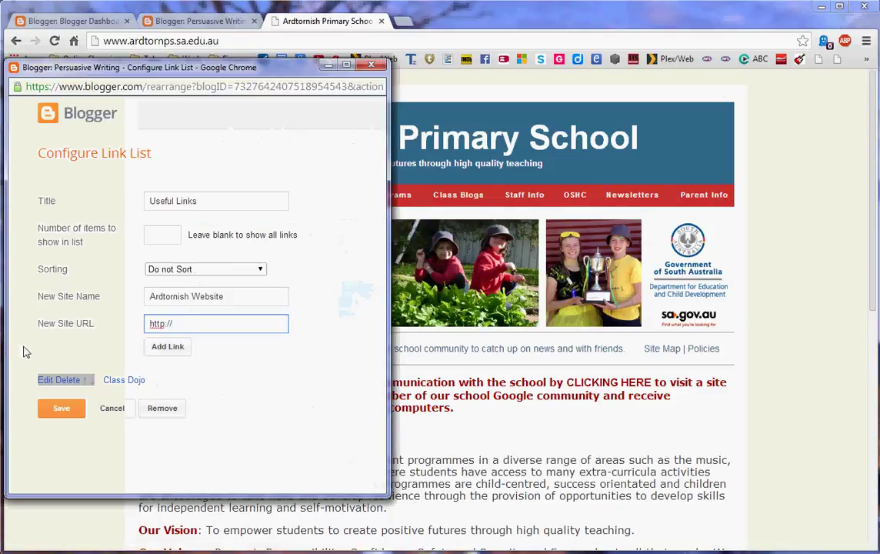
drag(186, 323, 118, 328)
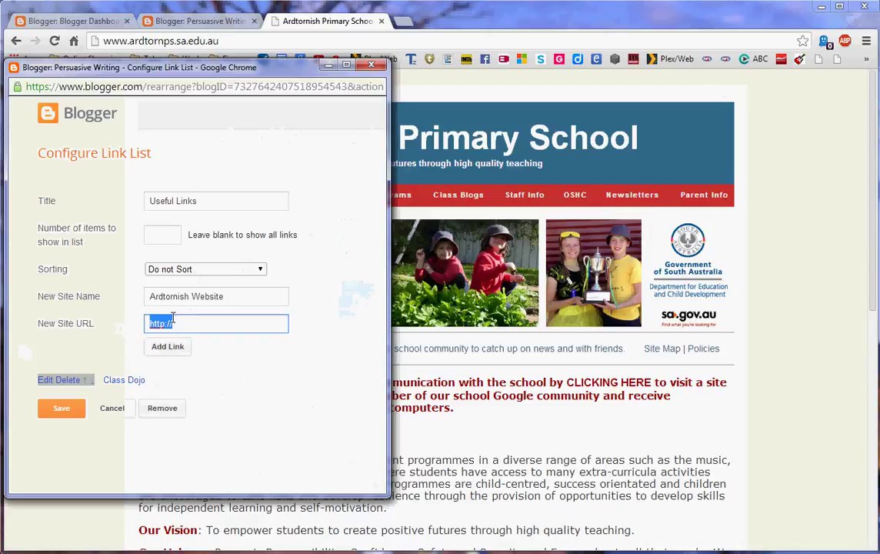
right_click(153, 326)
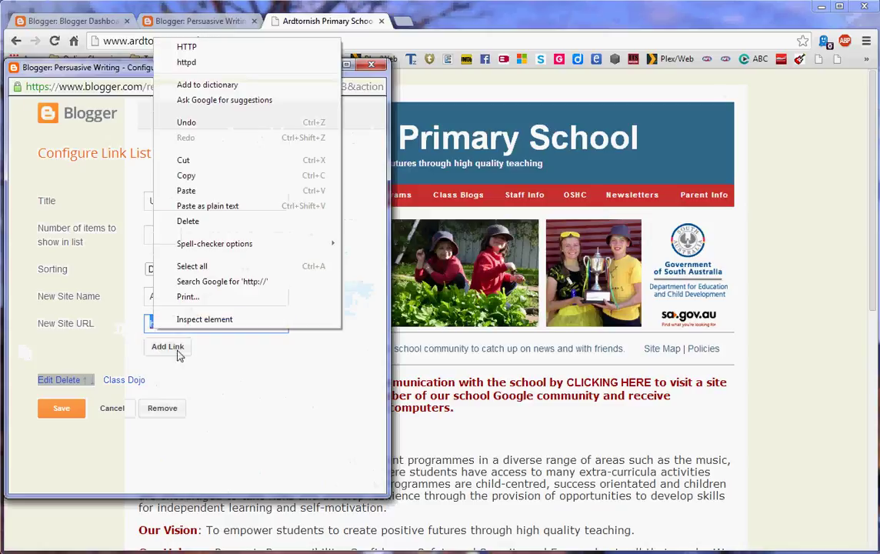
click(230, 190)
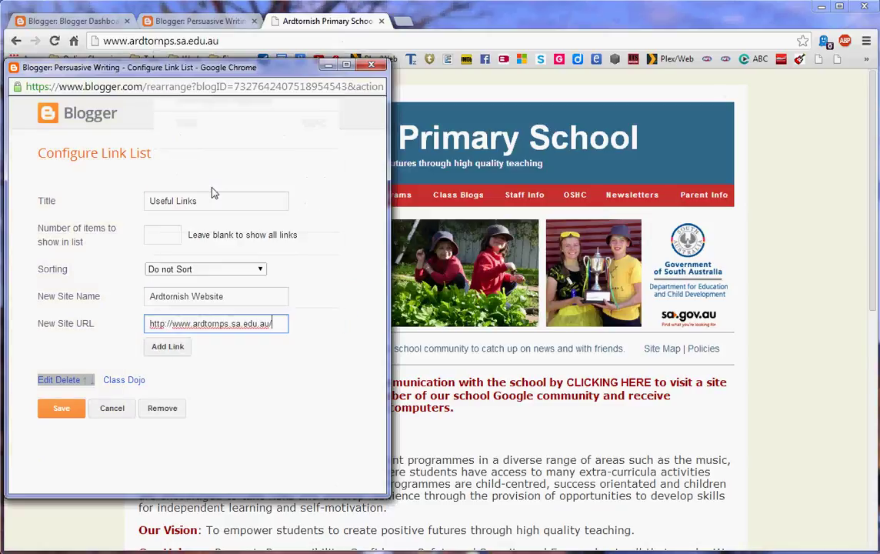
click(171, 348)
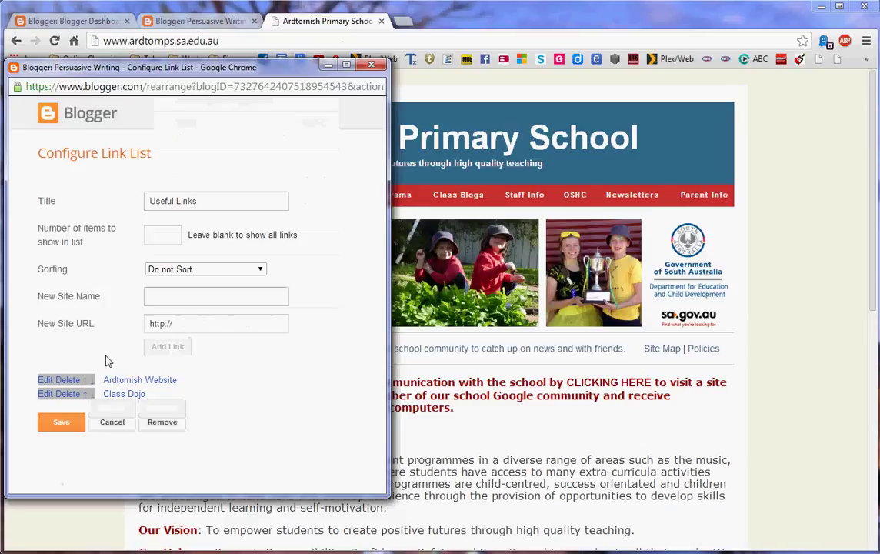
Step: Move the Class Dojo link above Ardtornish Website in the link list, then return it to second place
click(86, 394)
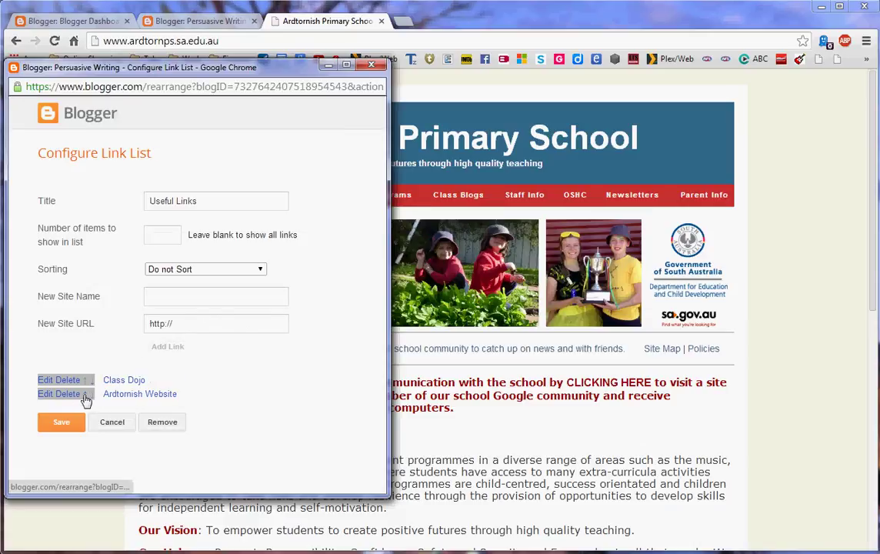
click(91, 388)
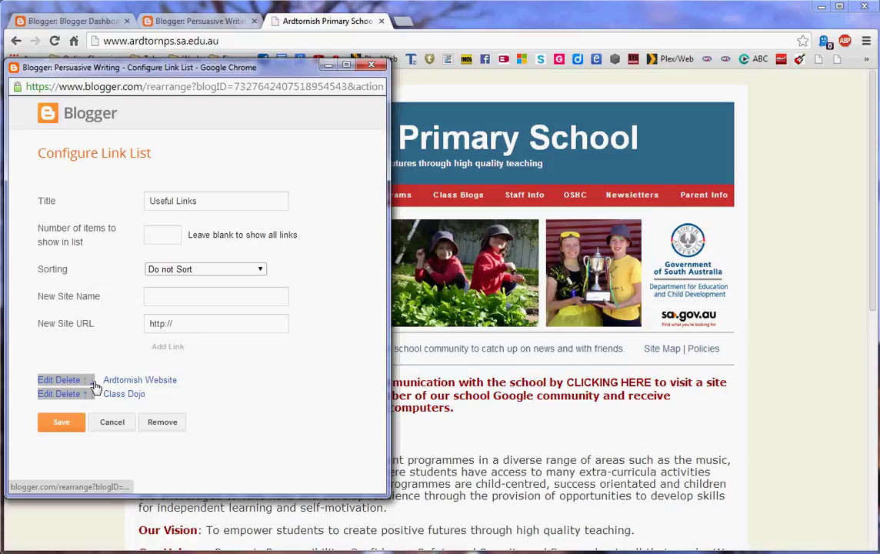
Step: Enter Ardtornish Newsletter as the new site name for a third link in the Useful Links list
click(210, 294)
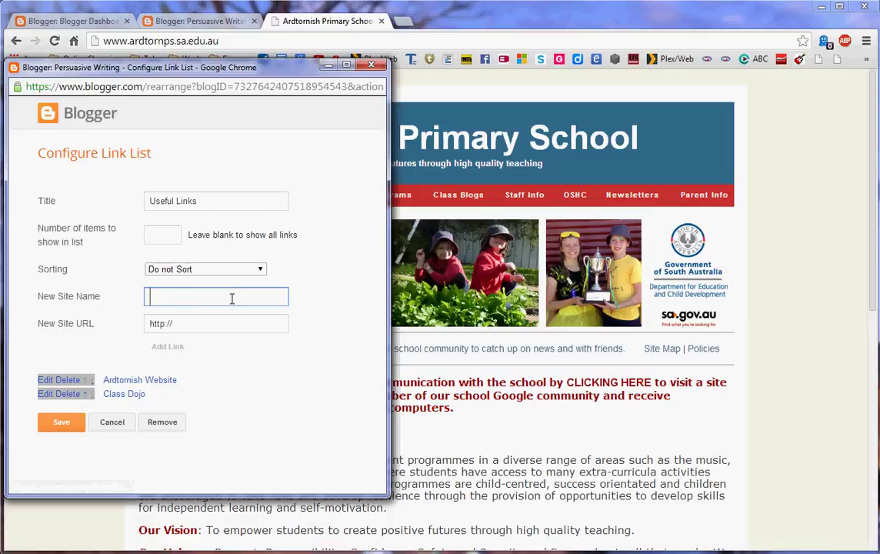
text(Ardt)
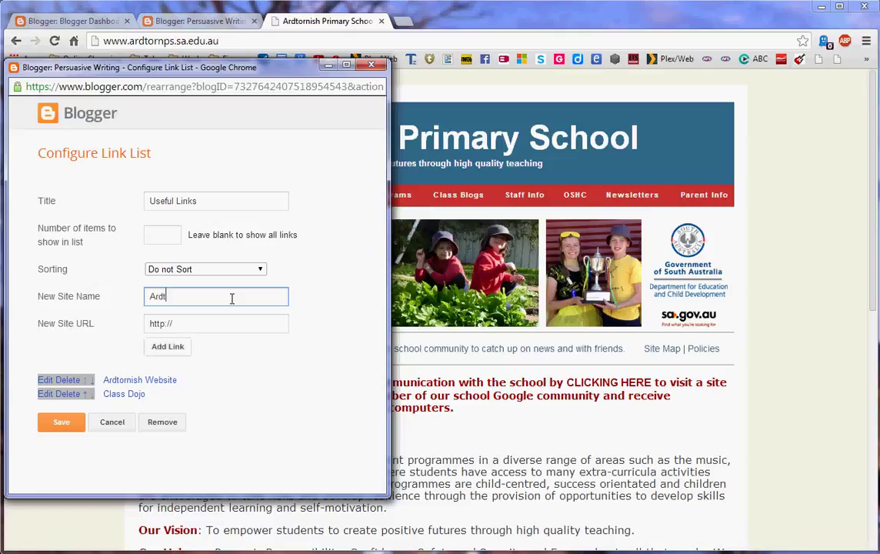
text(onish Newsletter)
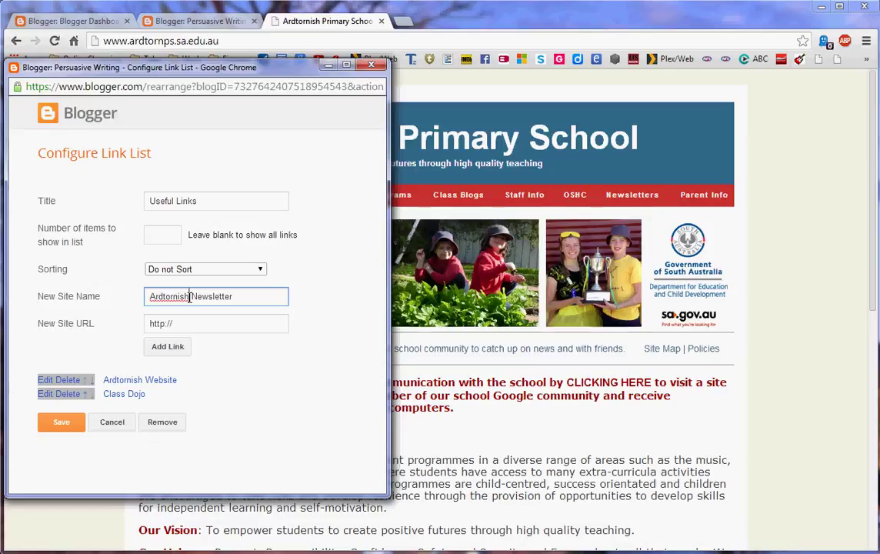
click(189, 297)
Step: Open the Newsletters page of the Ardtornish Primary School website and copy its web address
click(334, 24)
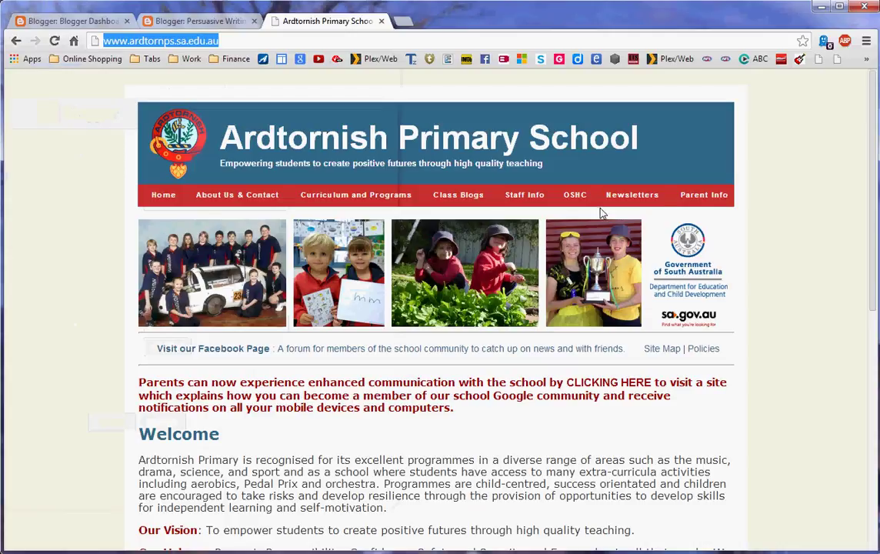
click(636, 199)
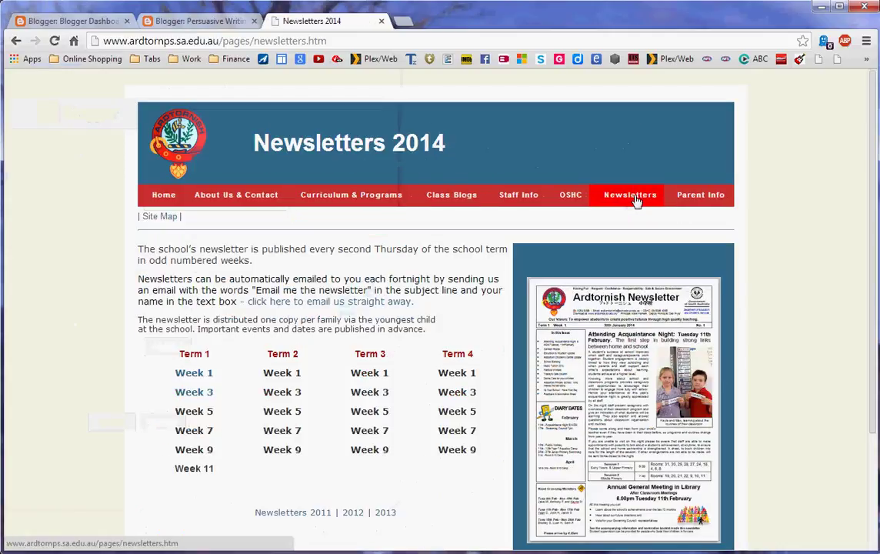
drag(326, 41, 89, 40)
right_click(146, 42)
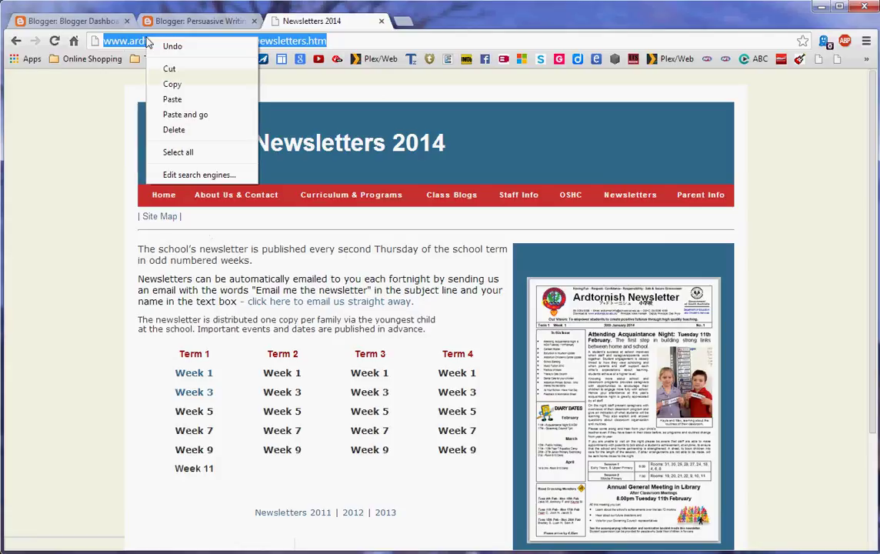
click(167, 83)
Step: Replace the new site URL in the link list configuration with the copied newsletters.htm address and add the Ardtornish Newsletter link
click(193, 23)
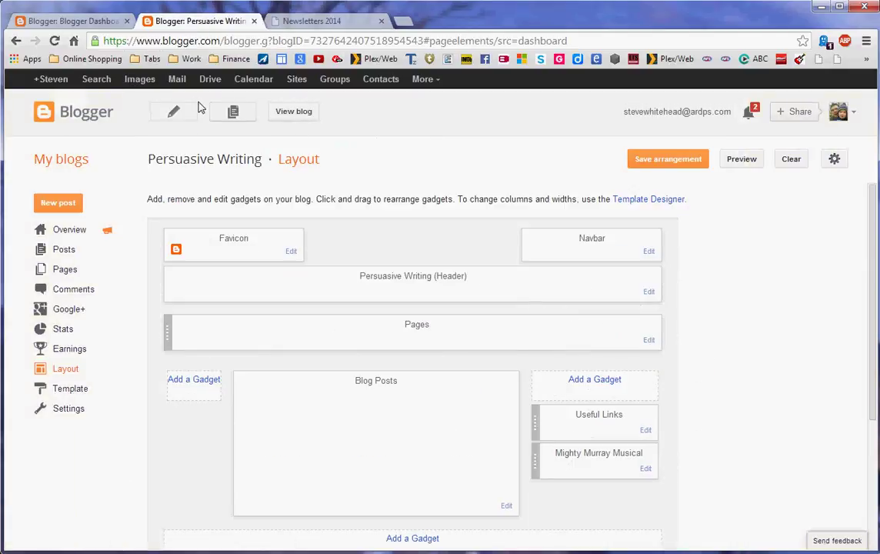
key(alt+Tab)
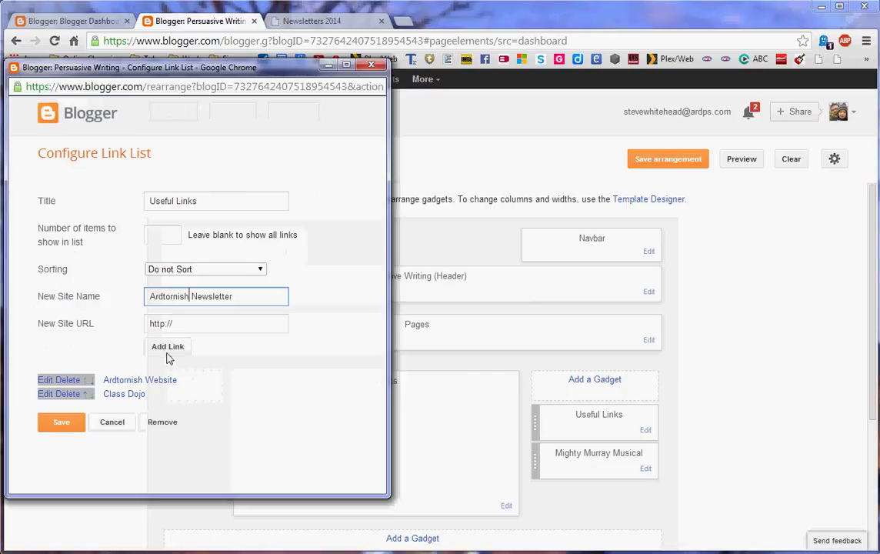
drag(181, 323, 108, 328)
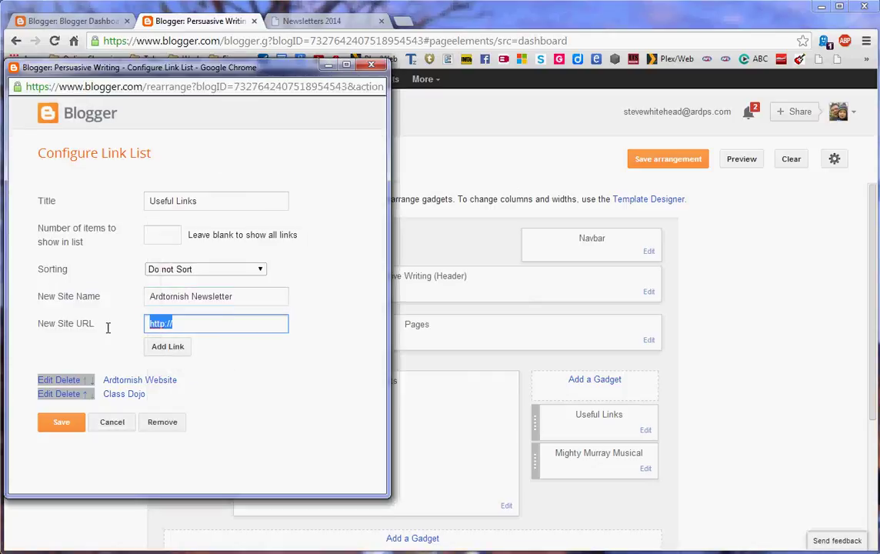
right_click(157, 324)
click(191, 186)
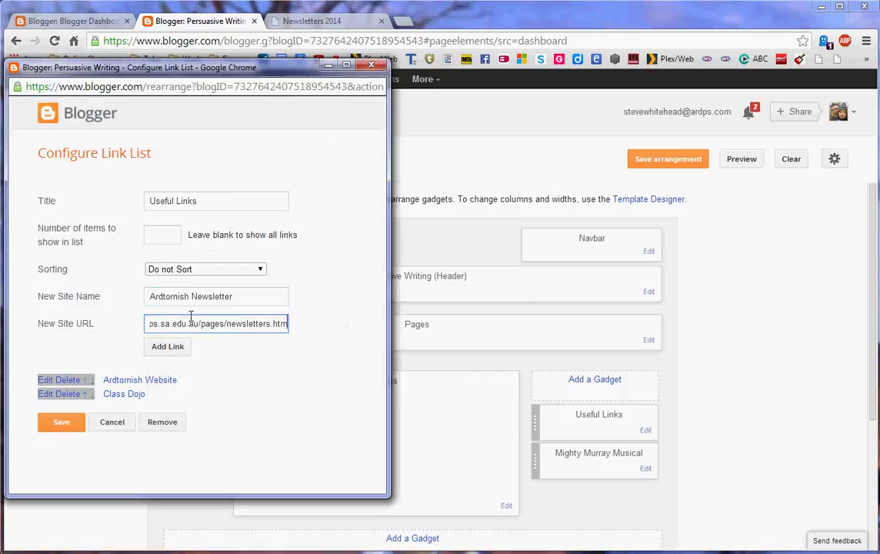
click(175, 348)
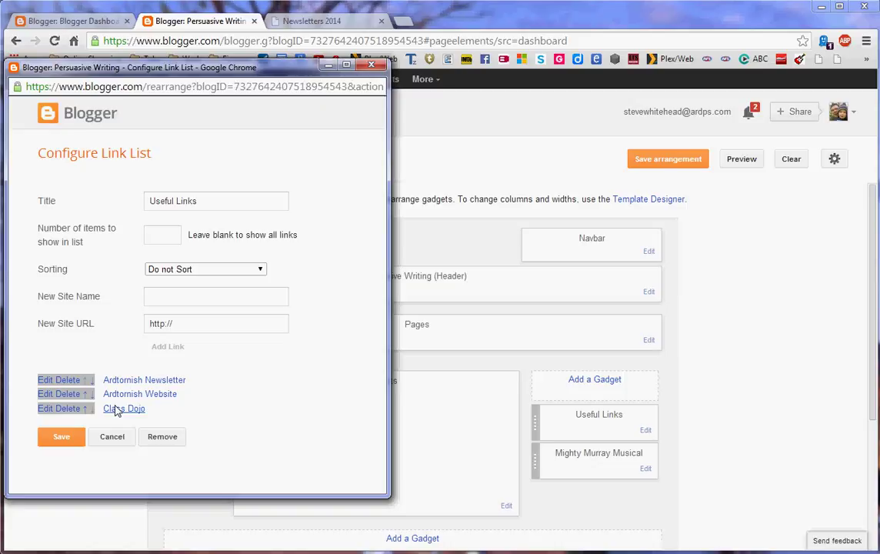
Step: Save the Useful Links list and the blog's layout arrangement
click(61, 437)
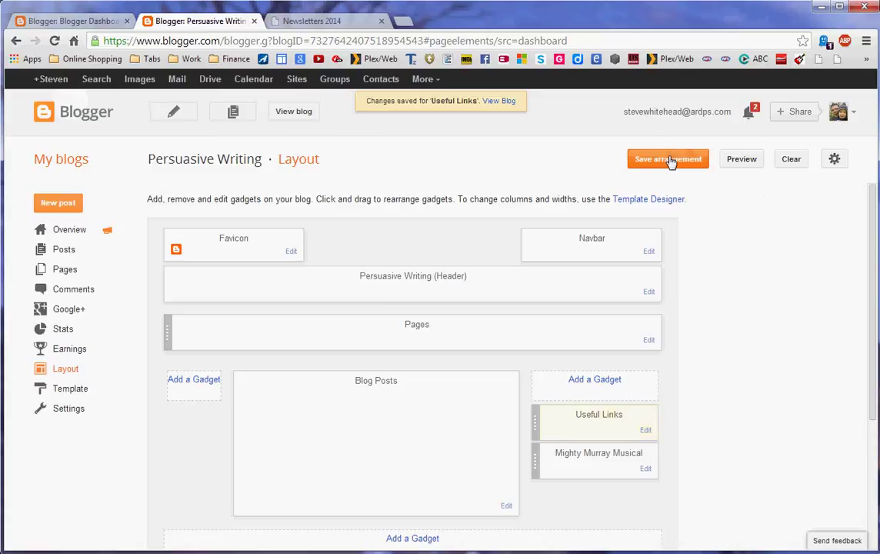
click(672, 160)
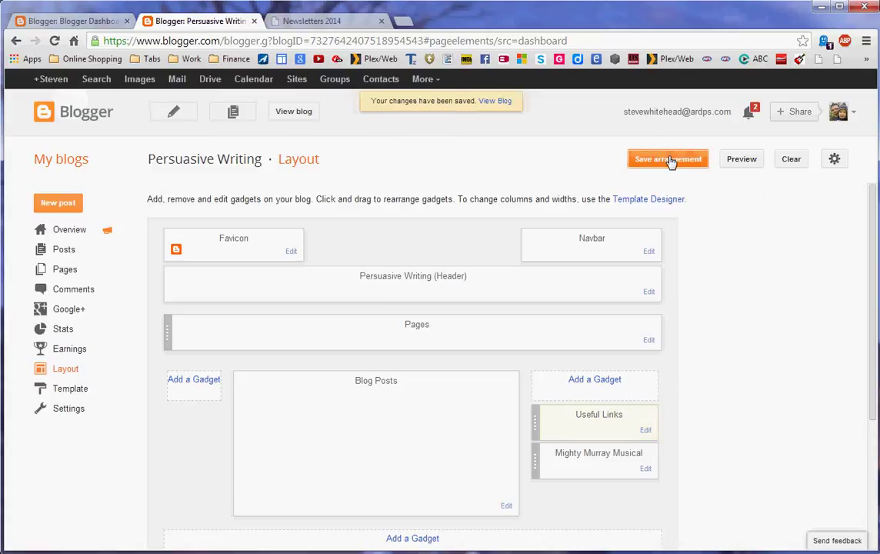